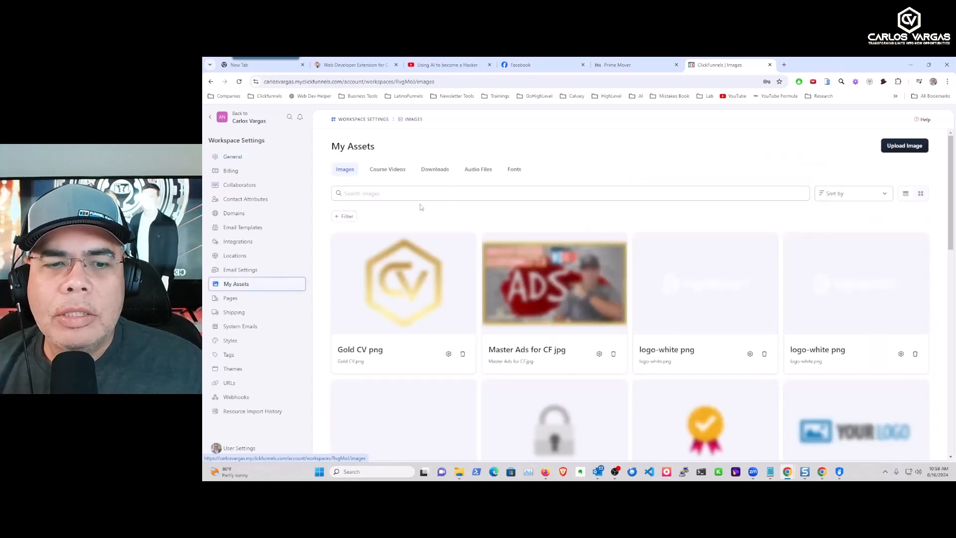
# Check the Downloads assets and the empty New File form, then return to the workspace dashboard.
pyautogui.click(438, 173)
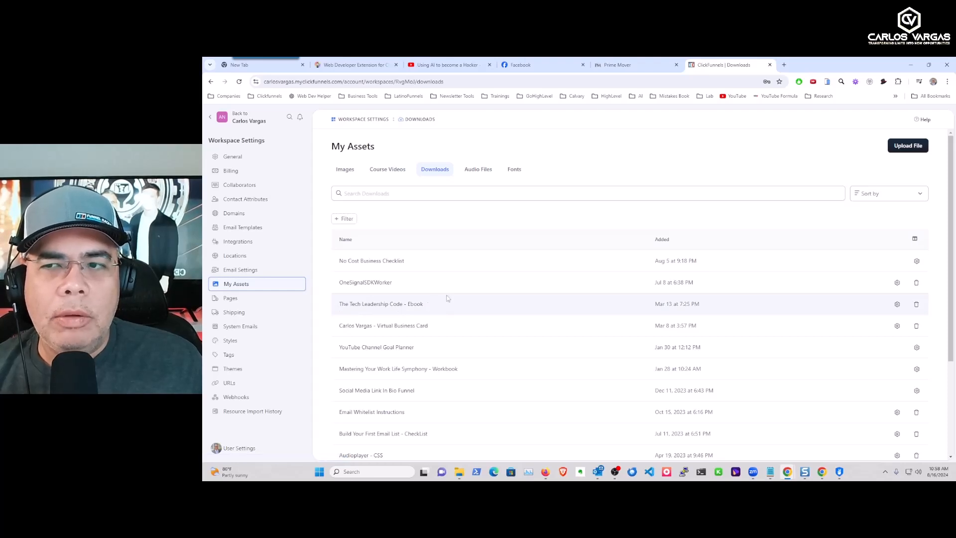
pyautogui.click(902, 151)
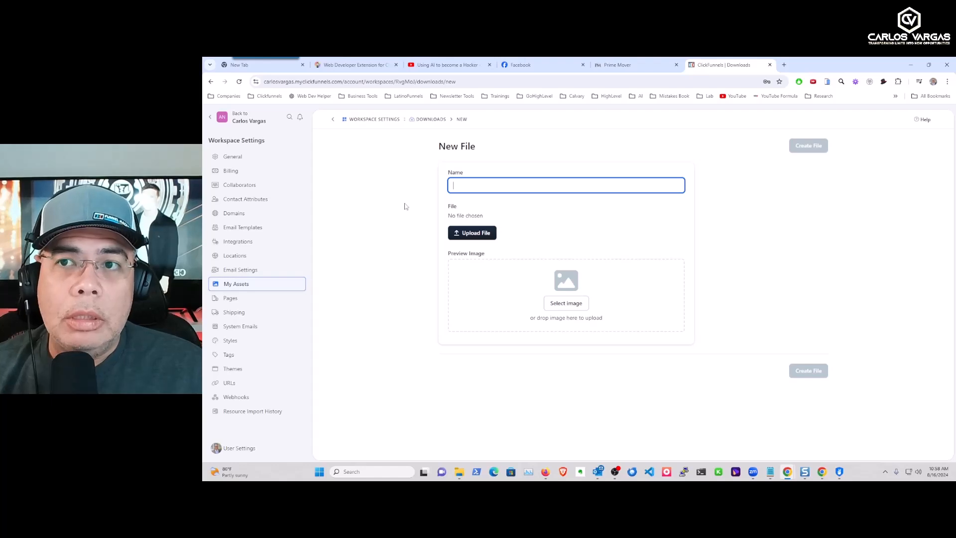
pyautogui.click(211, 122)
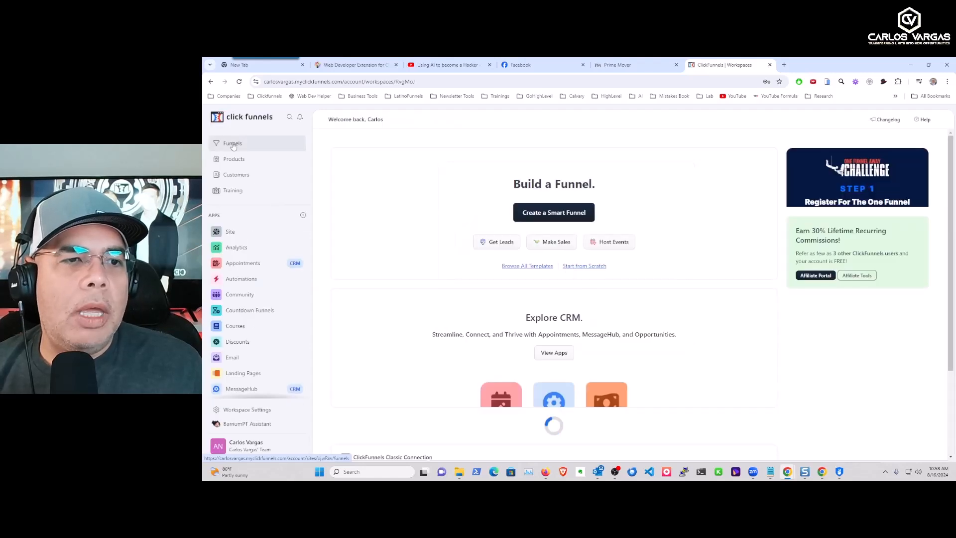
# Open the Community Signup Funnel and edit its Community Sign Up page.
pyautogui.click(233, 144)
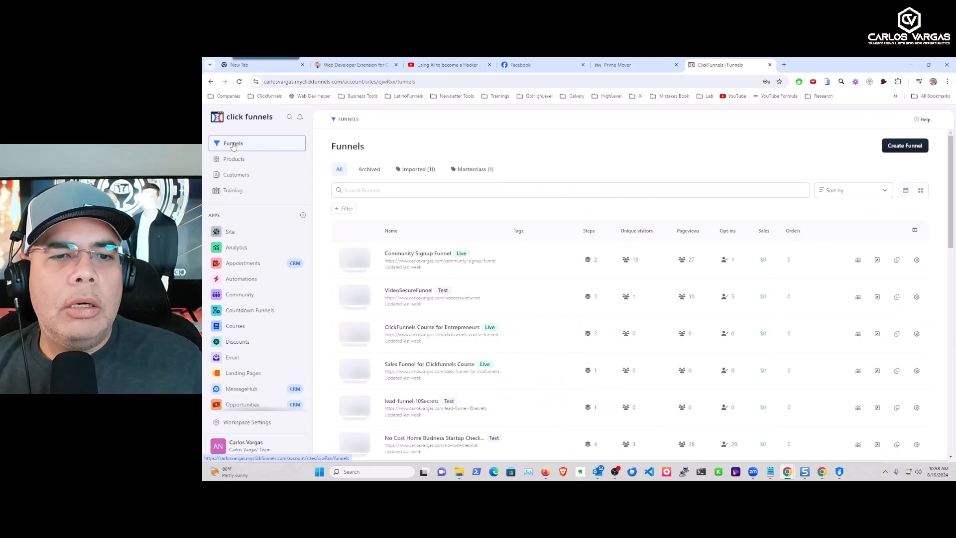
pyautogui.click(412, 258)
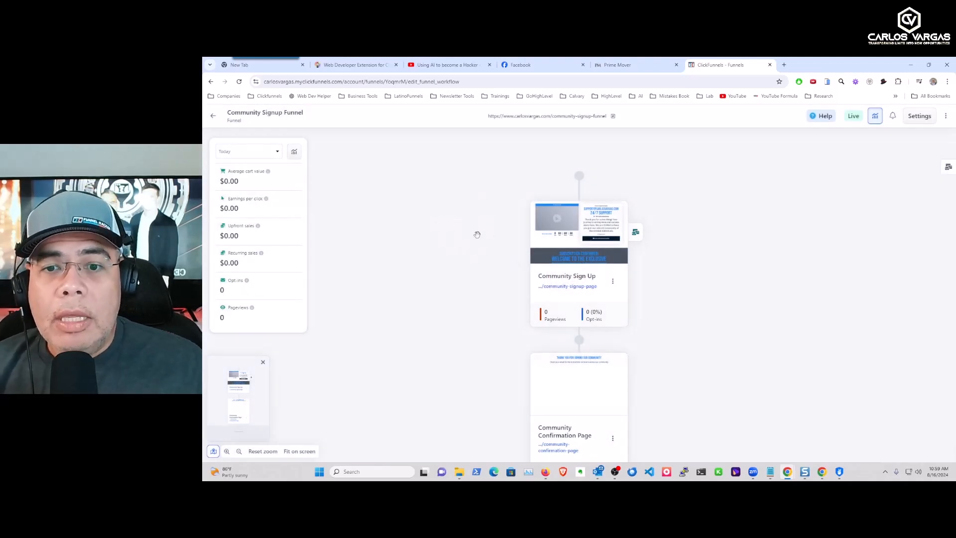
pyautogui.click(575, 223)
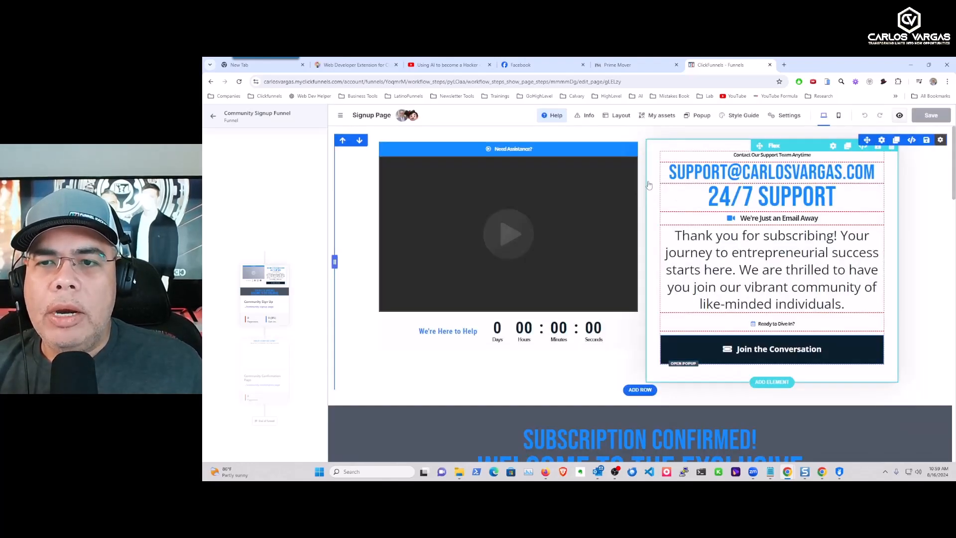
# Preview the Join Our Amazing Community popup, close it, and return to the funnel steps.
pyautogui.click(700, 116)
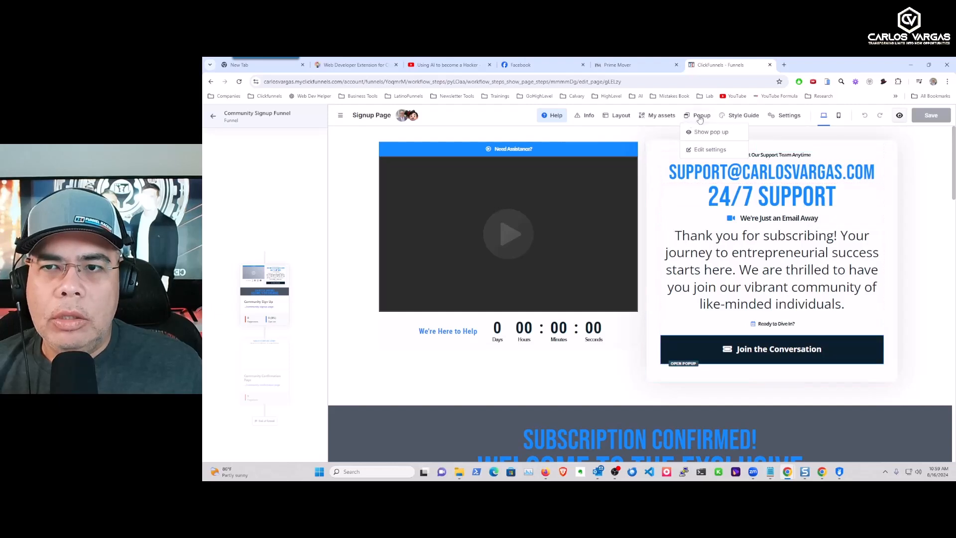
pyautogui.click(699, 133)
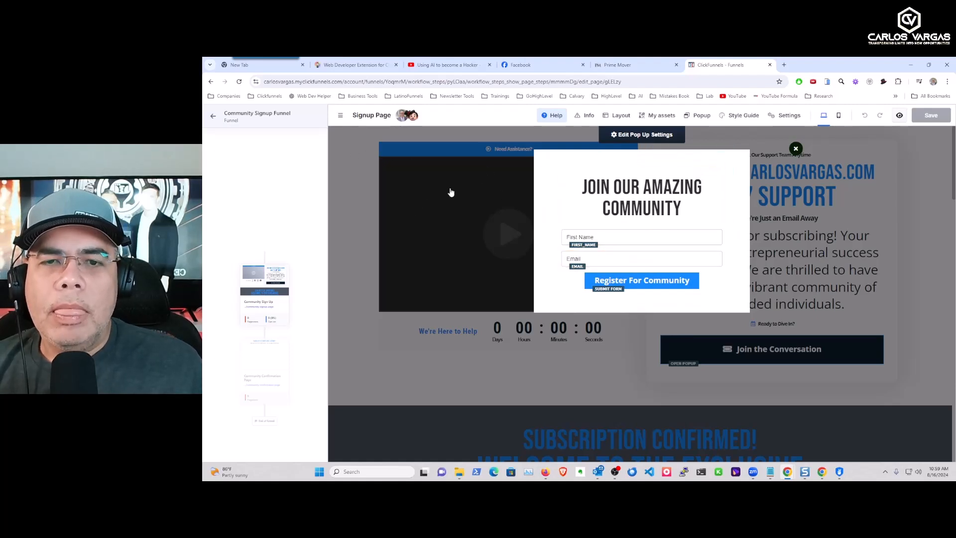
pyautogui.click(366, 219)
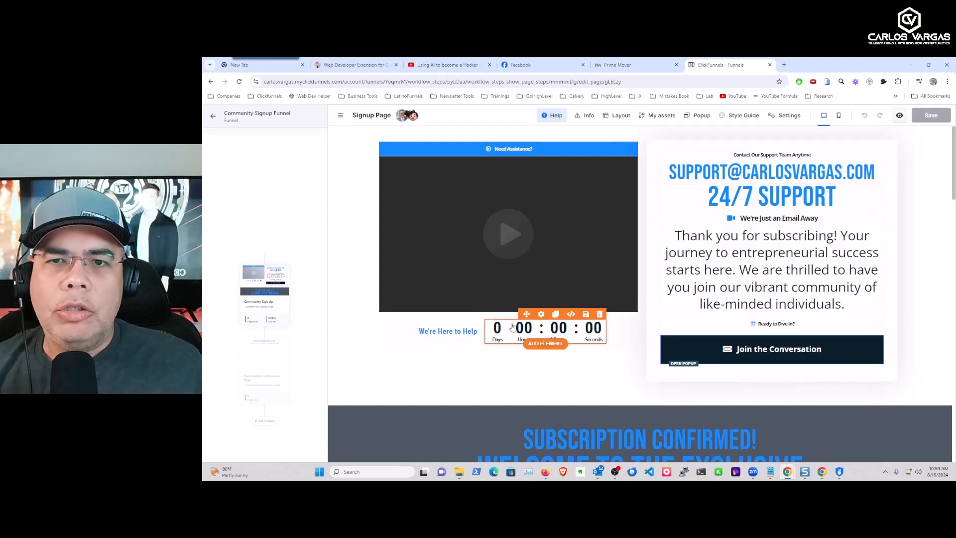
pyautogui.click(312, 247)
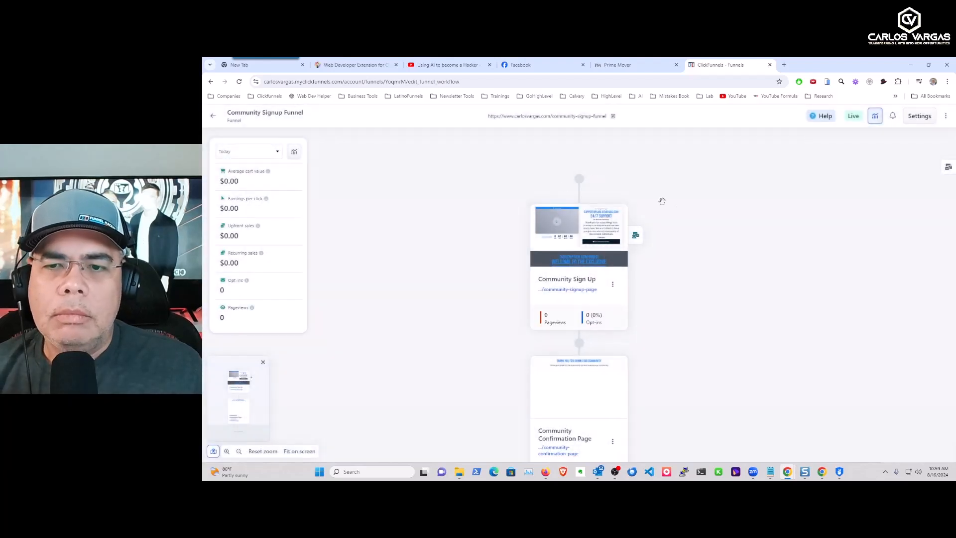
# Detach Community Signup Demo from the sign-up step and create an Opt-In-triggered 'Ebook Delivery' workflow.
pyautogui.click(636, 237)
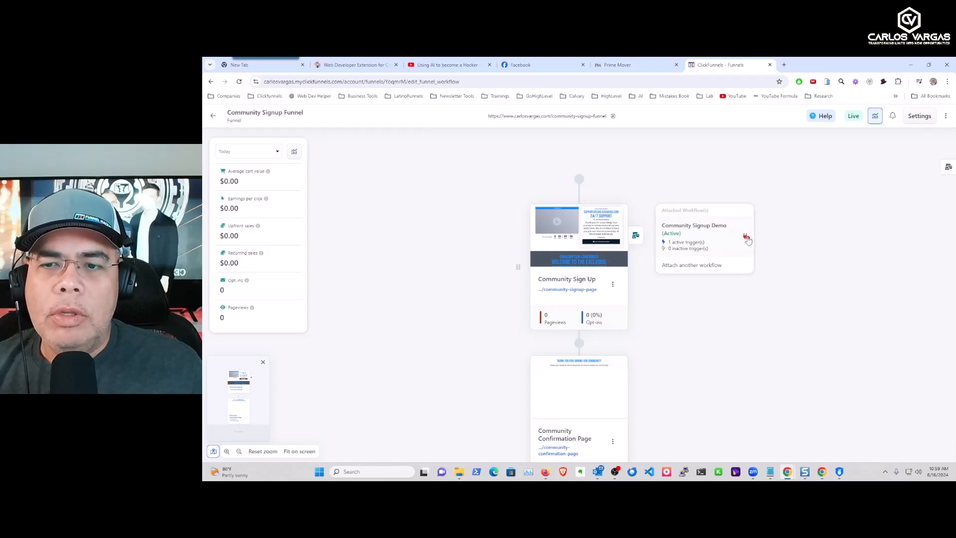
pyautogui.click(747, 238)
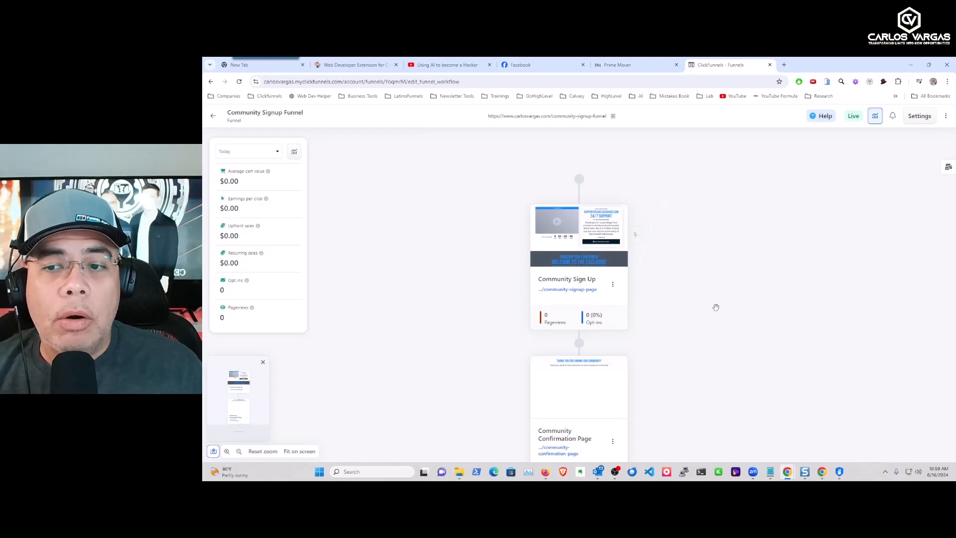
pyautogui.click(636, 236)
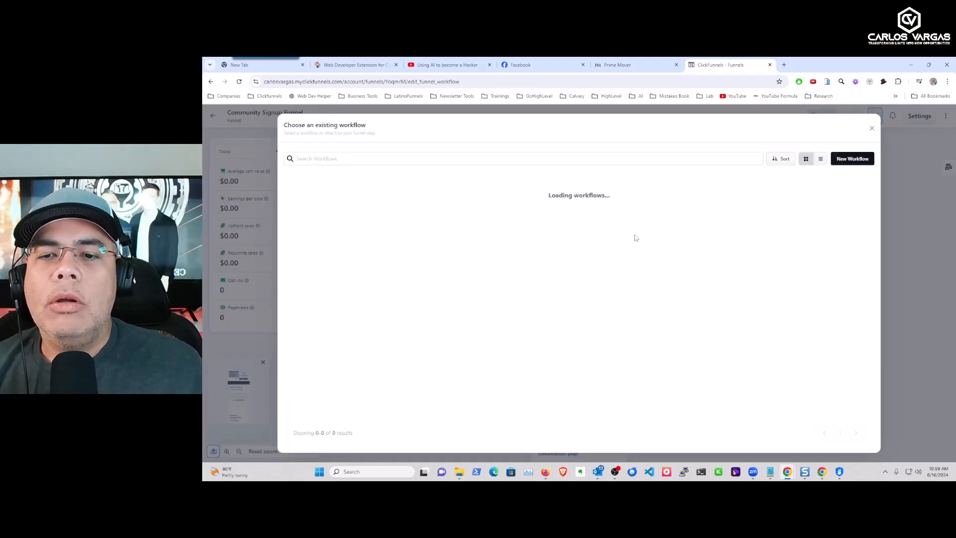
pyautogui.click(853, 159)
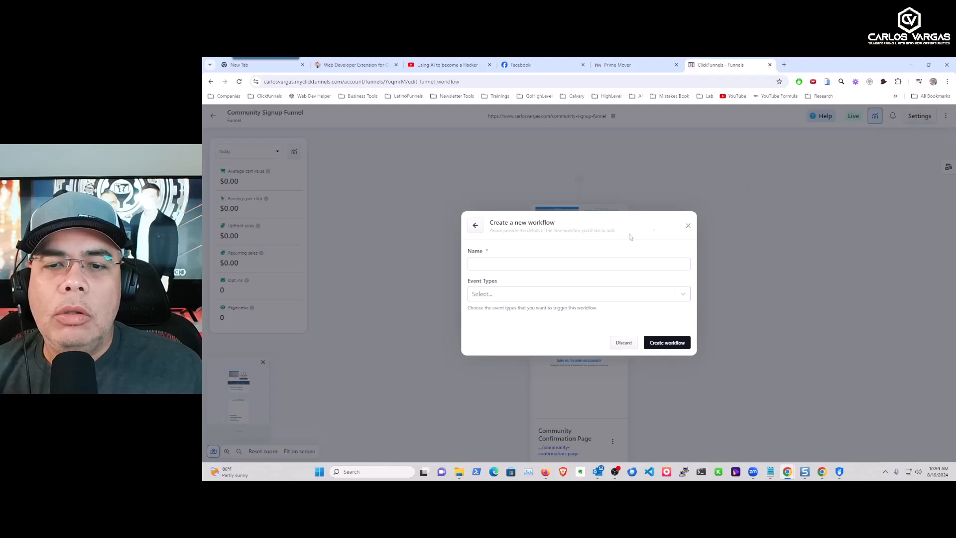
pyautogui.write('Ebook Delivery')
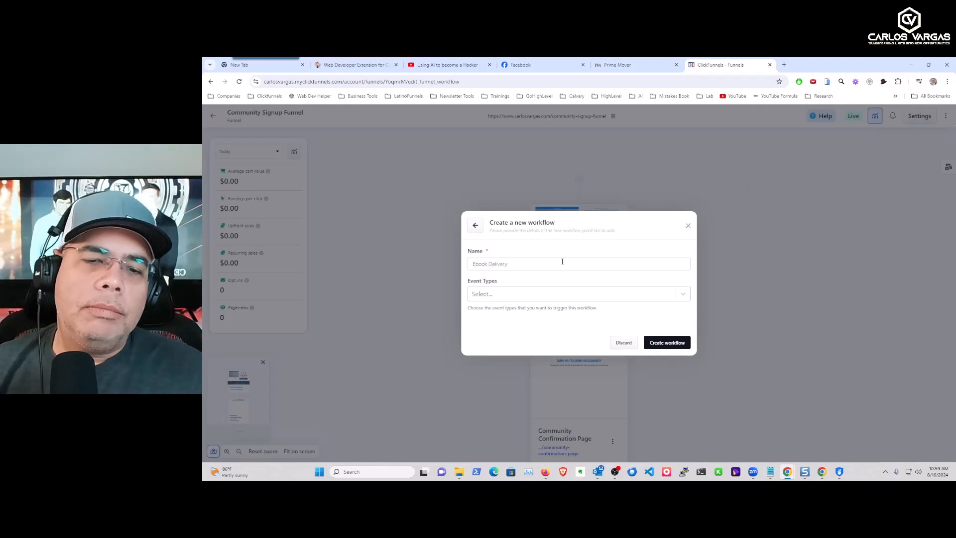
pyautogui.click(683, 294)
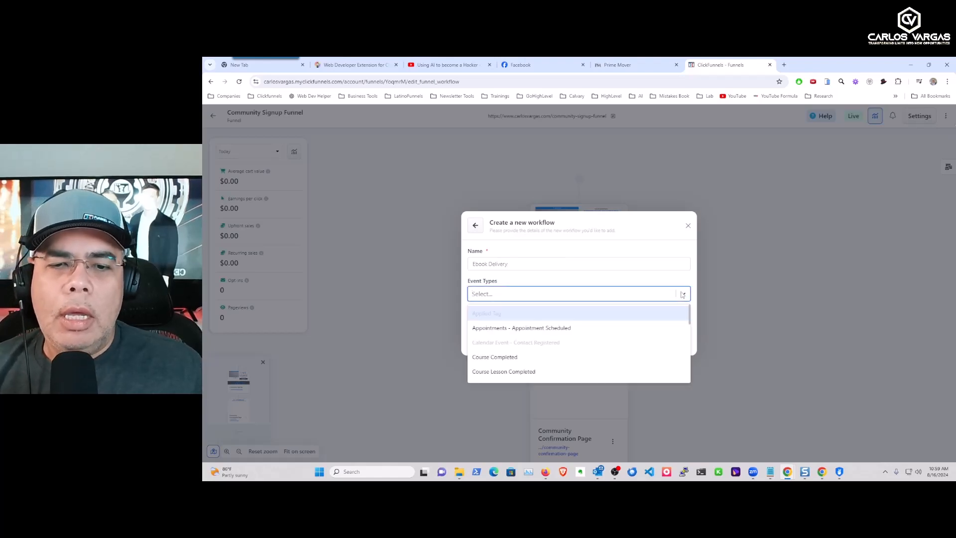
pyautogui.scroll(-5, 508, 345)
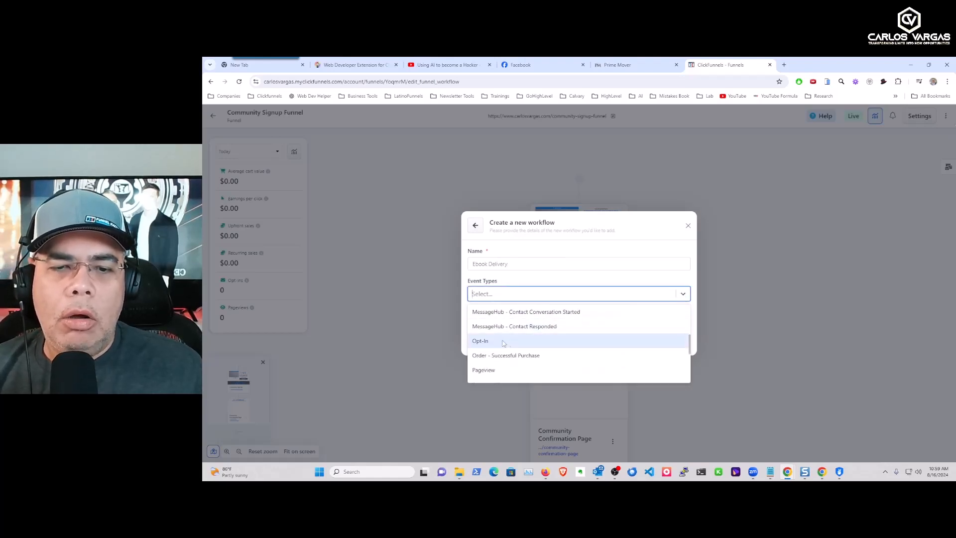
pyautogui.click(487, 342)
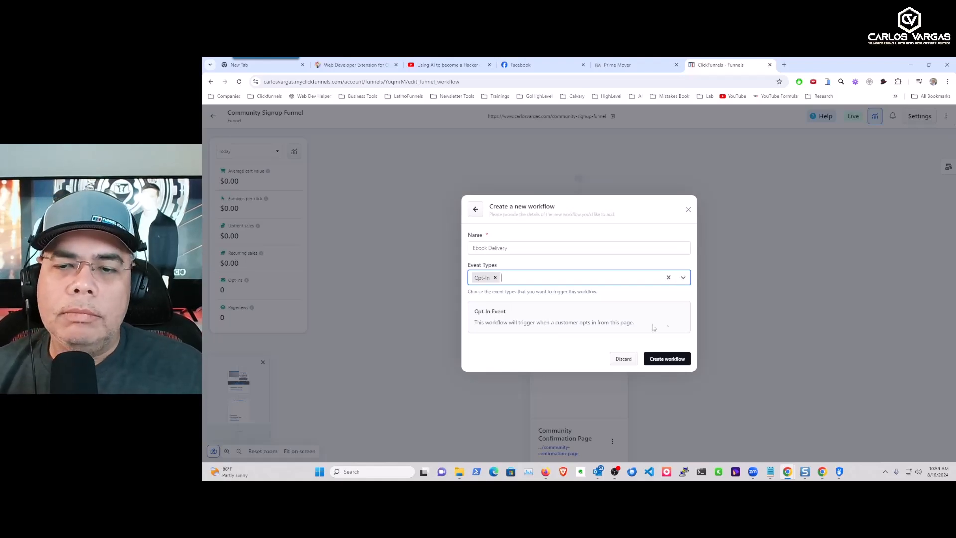
pyautogui.click(662, 361)
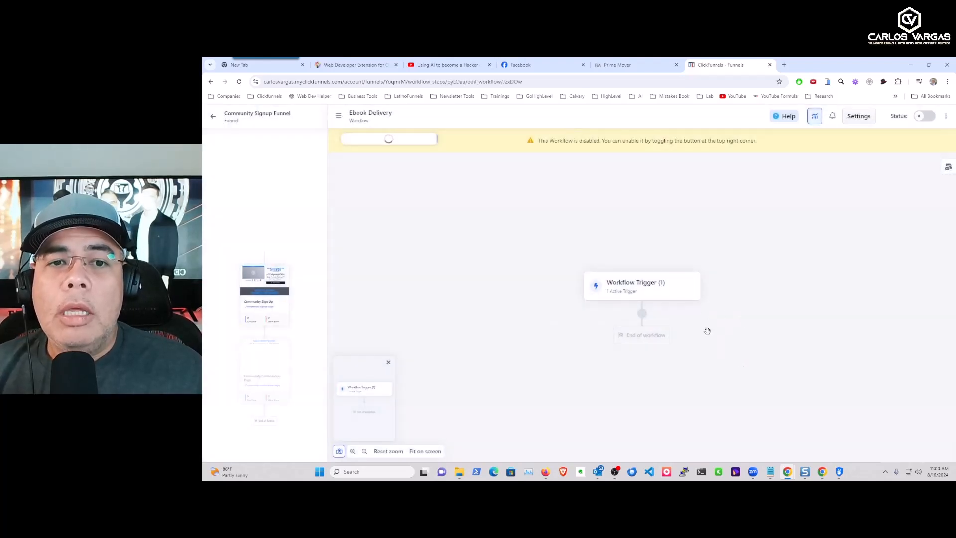
# Add an Add Tag(s) step after the Opt-In trigger that applies the 'ebookdelivery' tag.
pyautogui.click(641, 313)
pyautogui.scroll(-1, 876, 311)
pyautogui.scroll(-4, 877, 311)
pyautogui.click(871, 302)
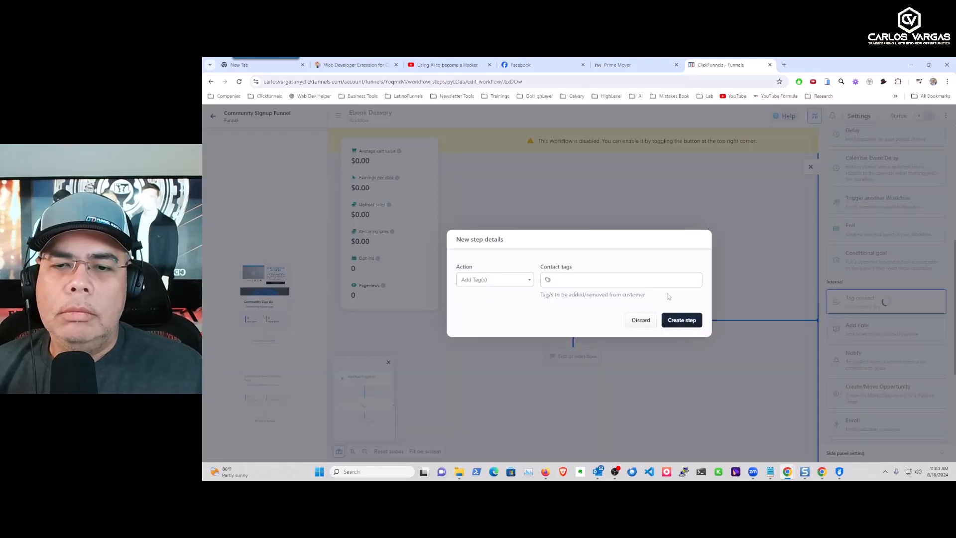
pyautogui.click(577, 266)
pyautogui.write('ebookdelivery')
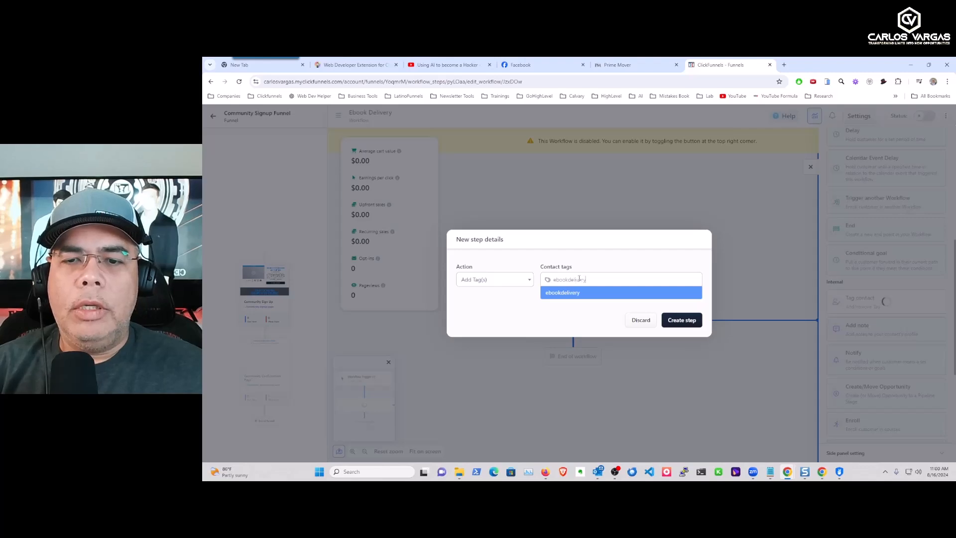
pyautogui.click(581, 292)
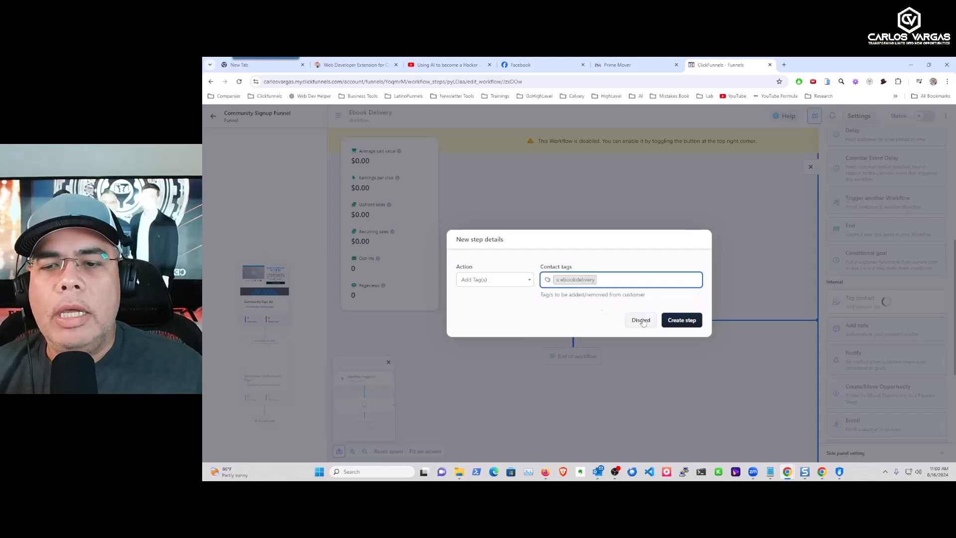
pyautogui.click(685, 322)
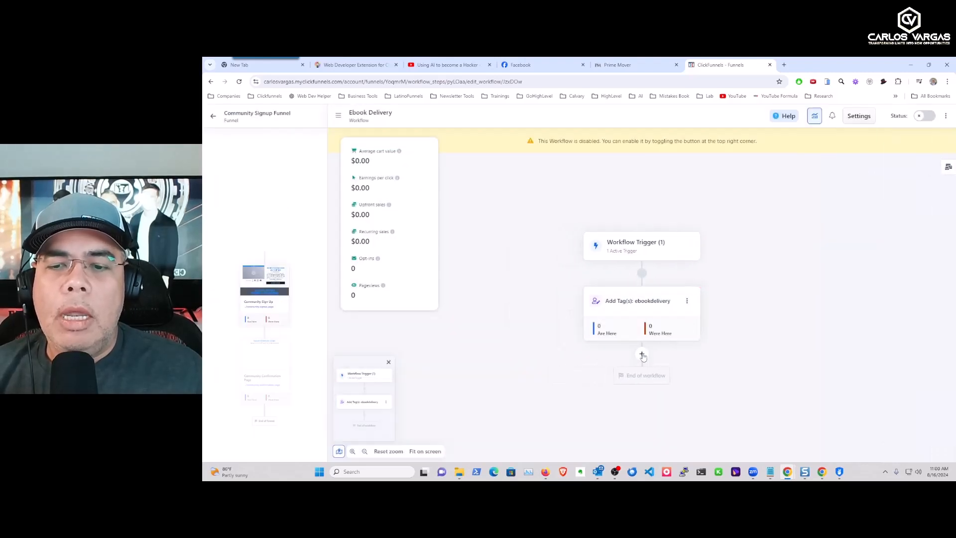
# Add a Send asset step granting 'The Tech Leadership Code - Ebook' after the tag step.
pyautogui.click(642, 354)
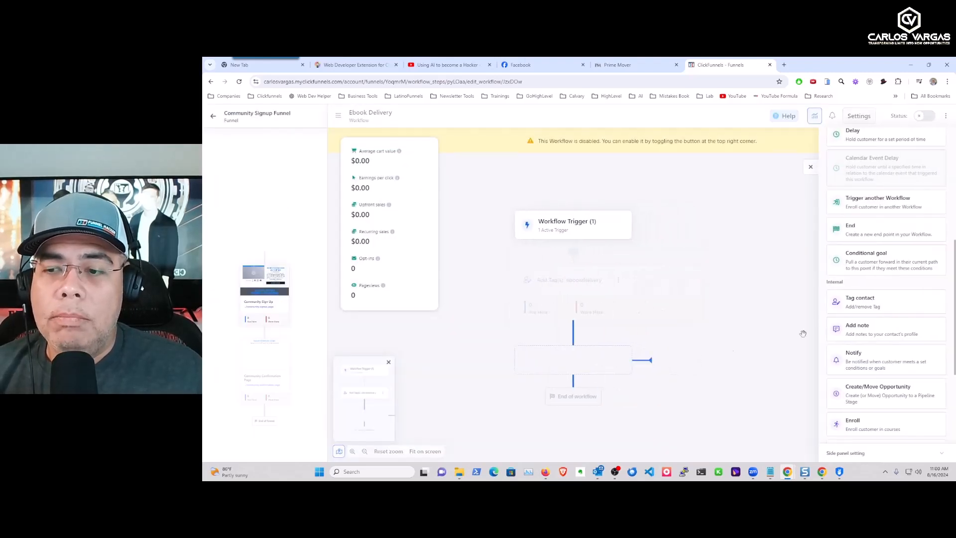
pyautogui.scroll(-3, 884, 273)
pyautogui.scroll(-1, 883, 273)
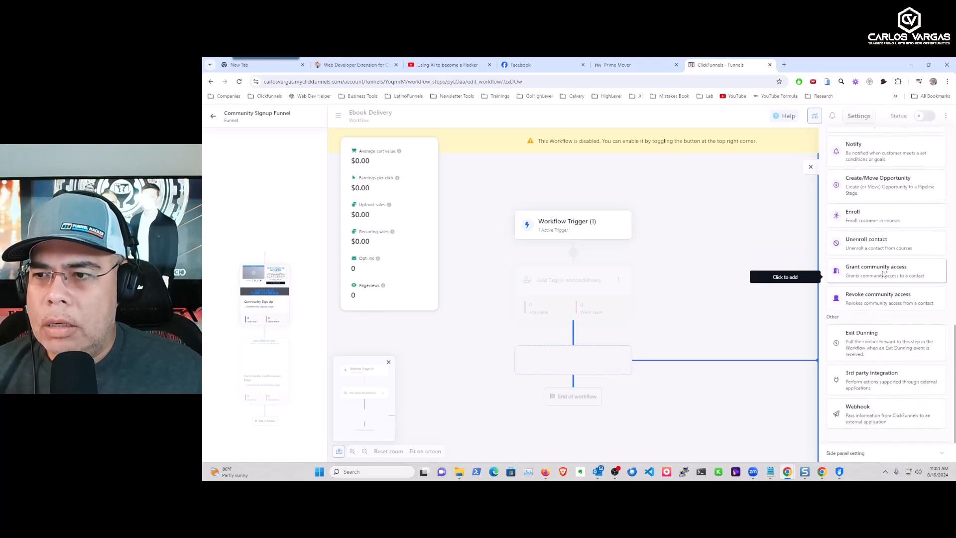
pyautogui.scroll(3, 884, 273)
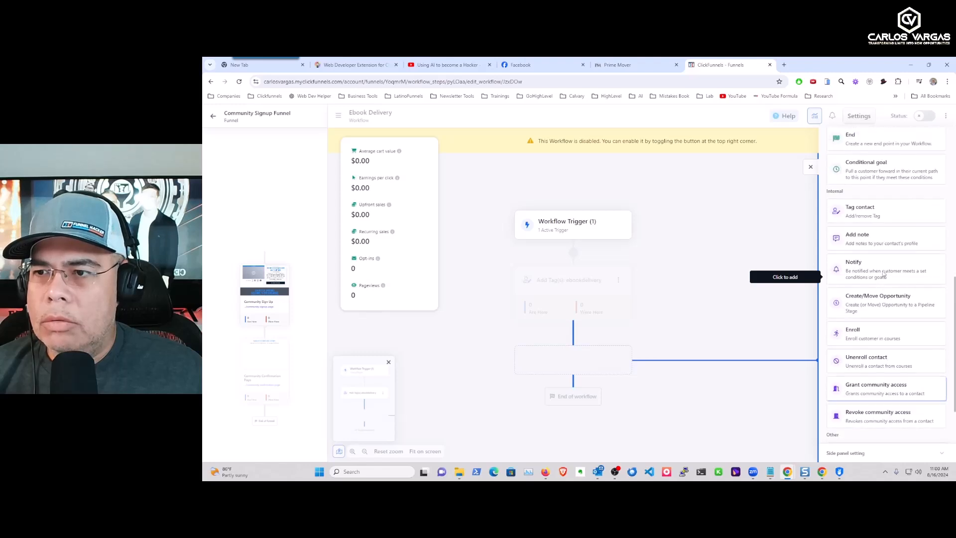
pyautogui.scroll(5, 883, 274)
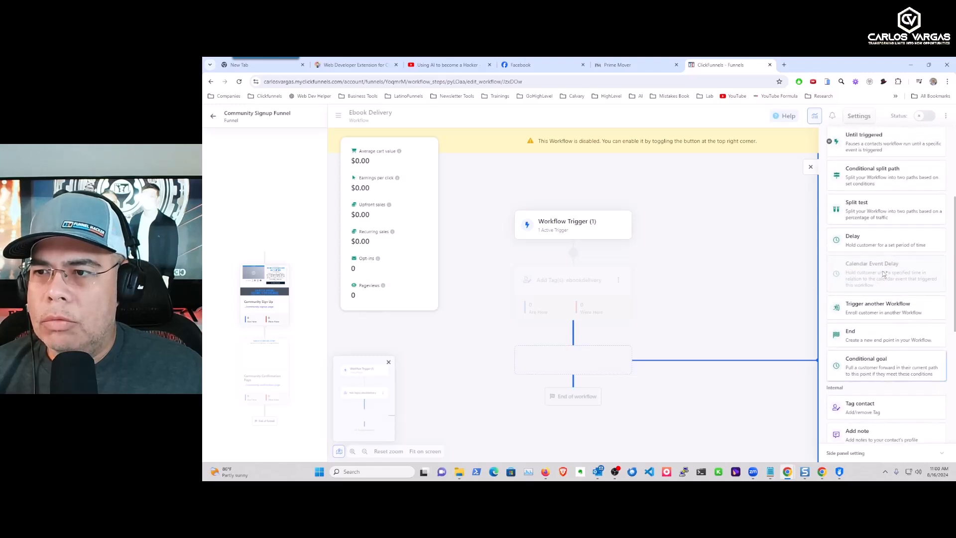
pyautogui.scroll(1, 884, 274)
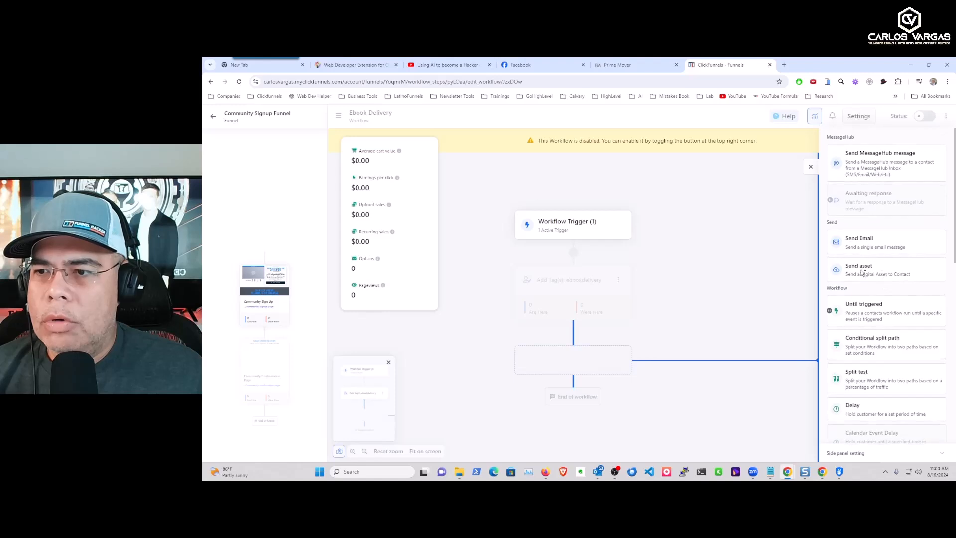
pyautogui.click(878, 272)
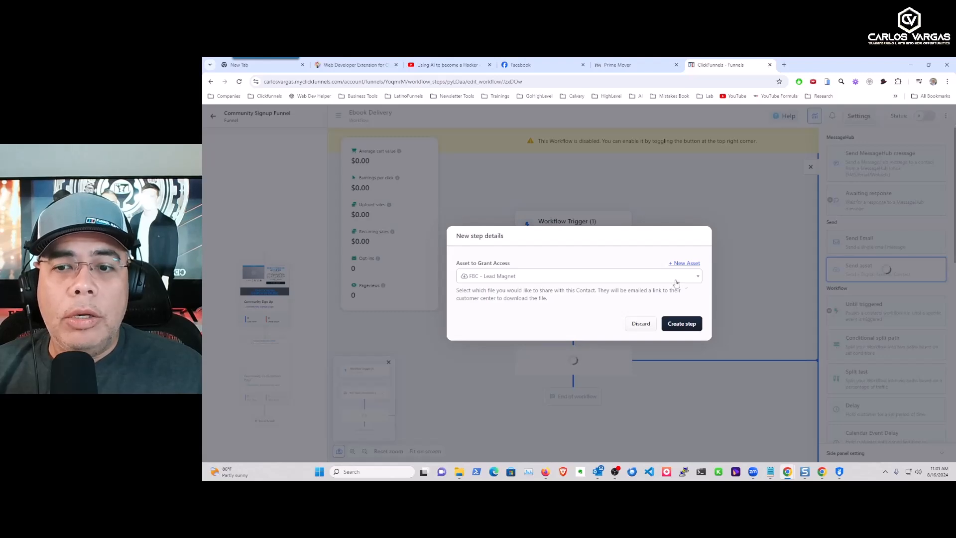
pyautogui.click(696, 277)
pyautogui.write('the')
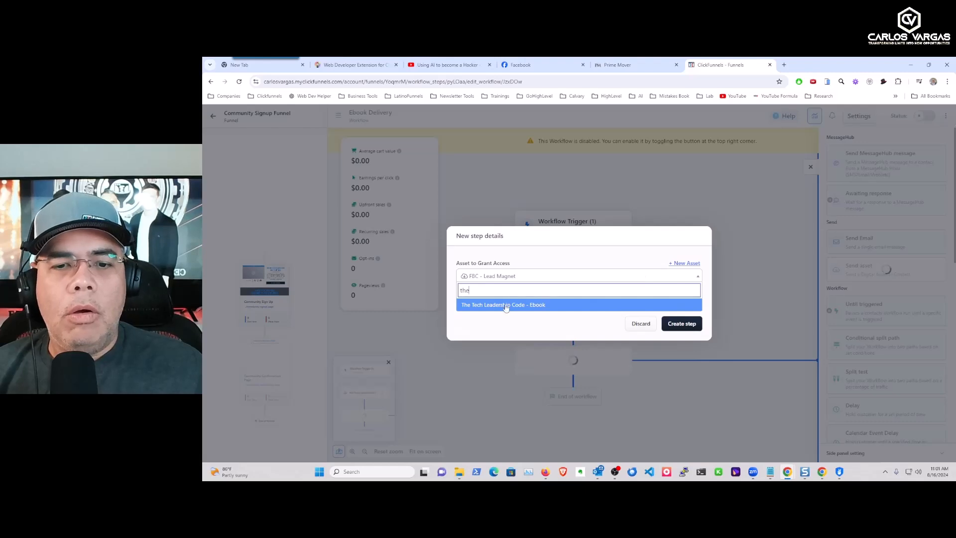
pyautogui.click(514, 305)
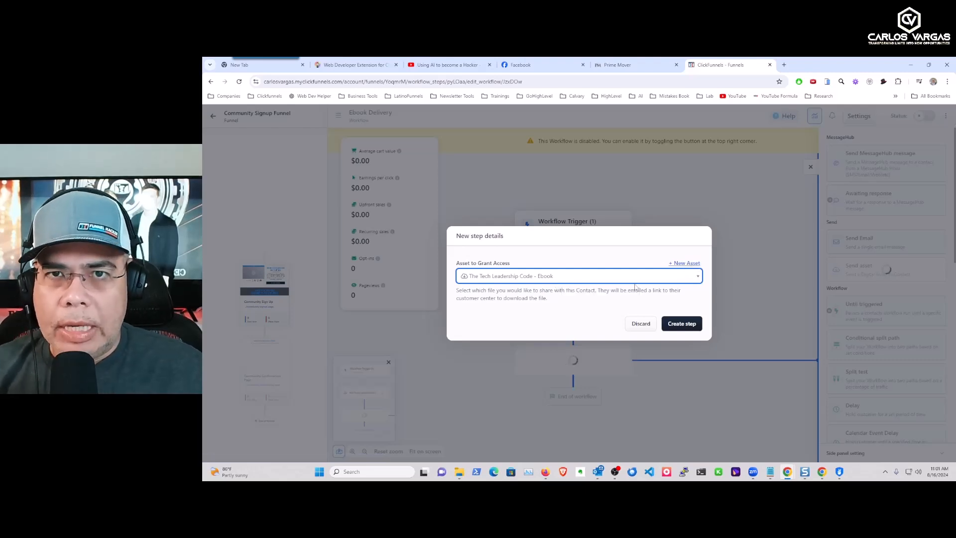
pyautogui.click(682, 323)
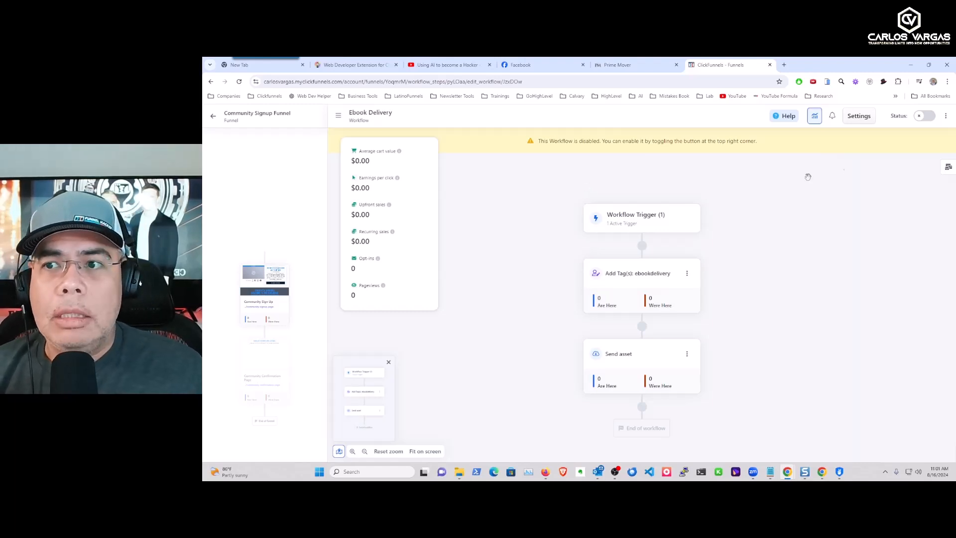
# Enable the Ebook Delivery workflow, then go to the funnel's Community Sign Up page.
pyautogui.click(925, 116)
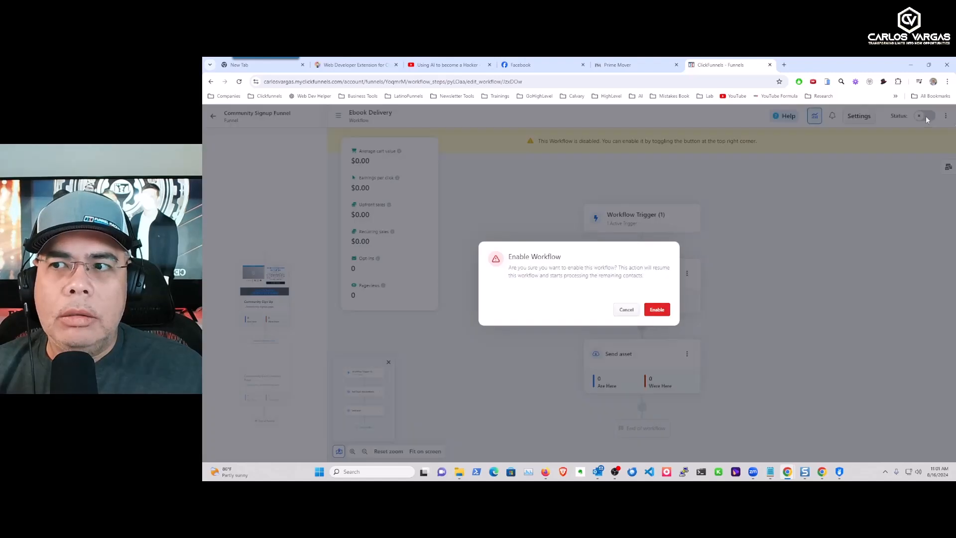
pyautogui.click(660, 311)
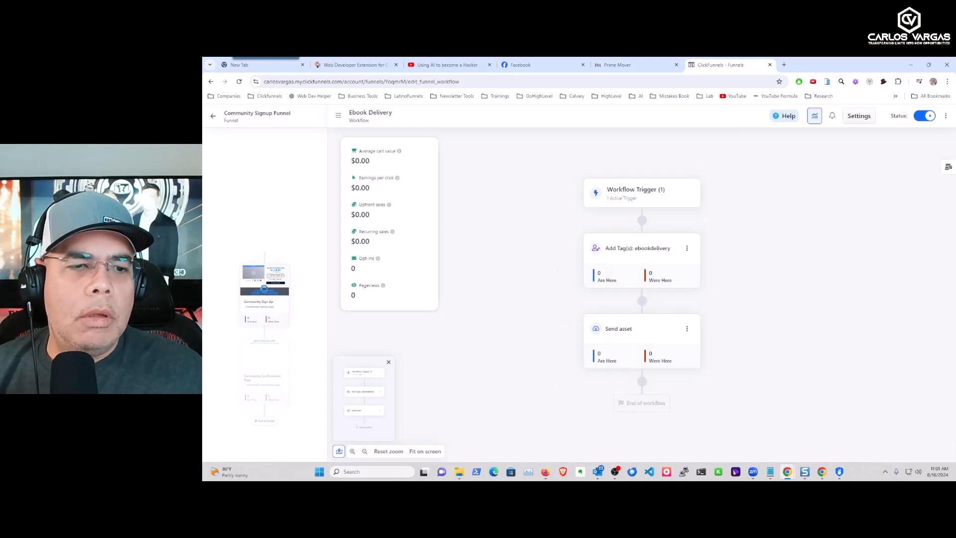
pyautogui.click(285, 277)
# Register a test contact through the community signup form with a first name and e-mail.
pyautogui.click(708, 330)
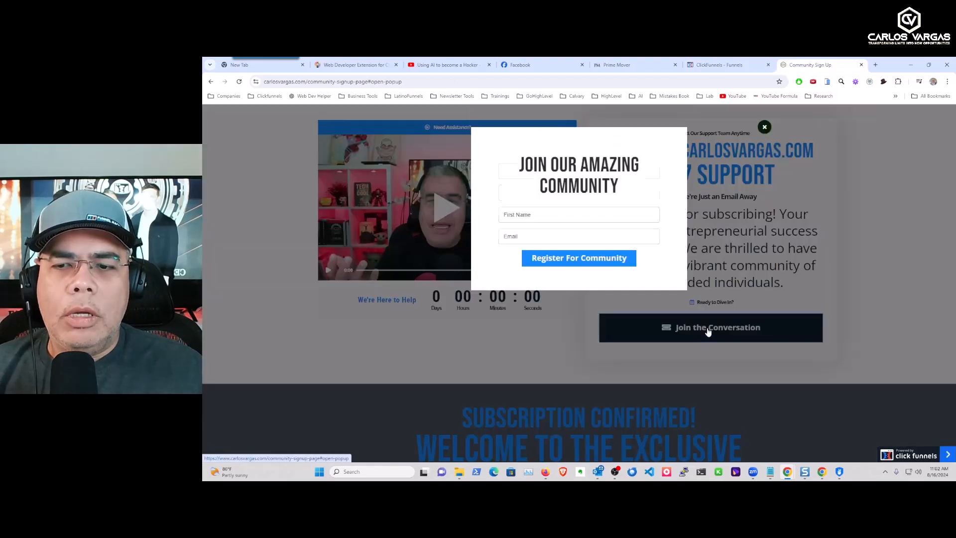
pyautogui.click(524, 219)
pyautogui.write('Carlos')
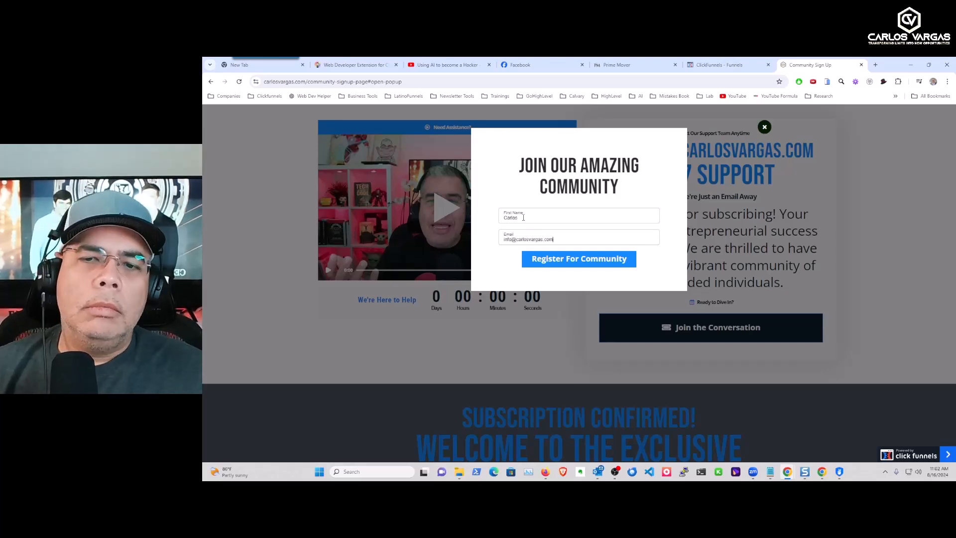
pyautogui.click(579, 260)
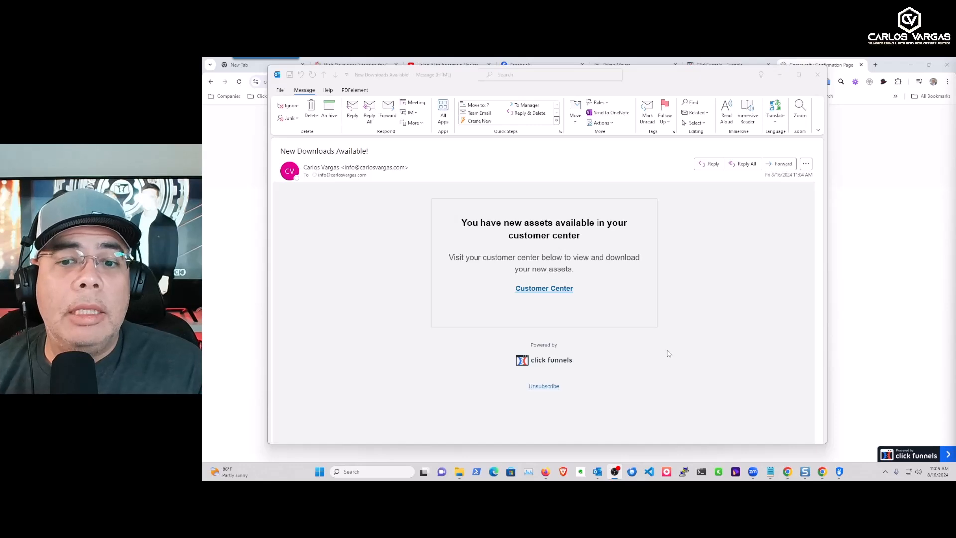
# Open the Customer Center link from the confirmation e-mail to view the downloads list.
pyautogui.rightClick(539, 292)
pyautogui.click(570, 331)
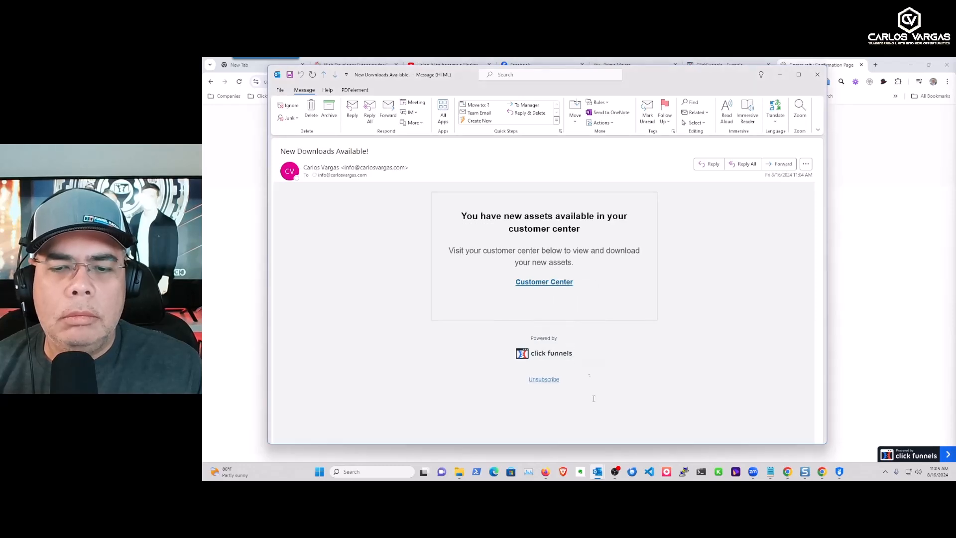
pyautogui.scroll(-2, 507, 367)
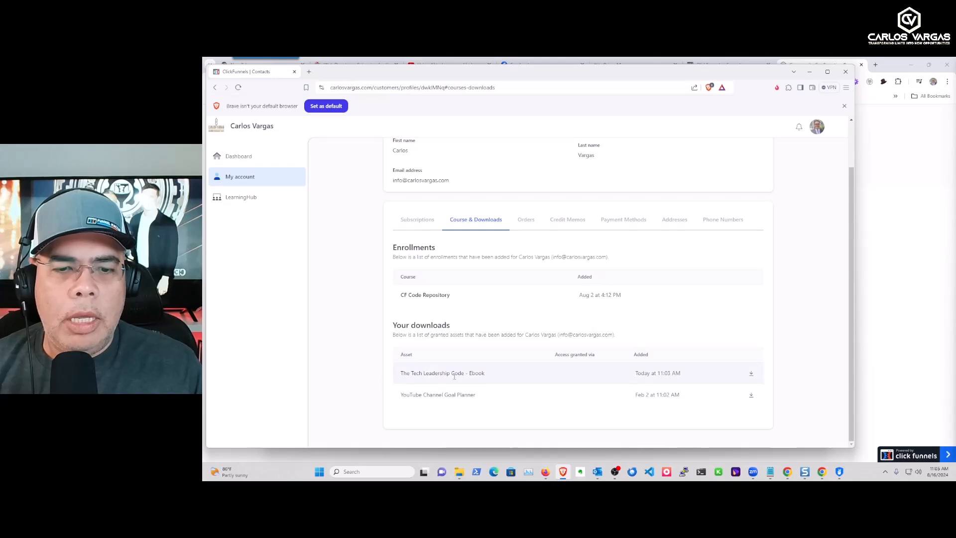
# Download 'The Tech Leadership Code - Ebook' from Your downloads in the customer center.
pyautogui.click(751, 375)
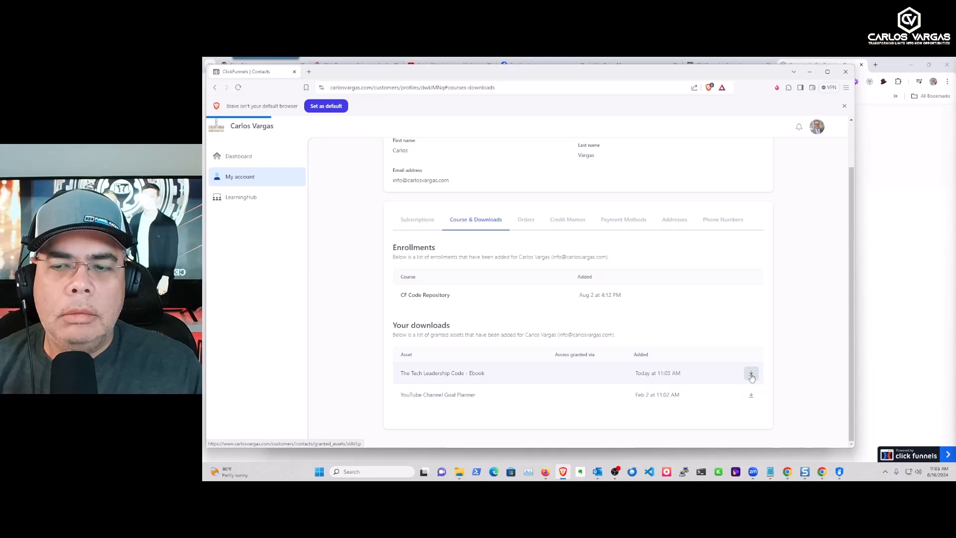